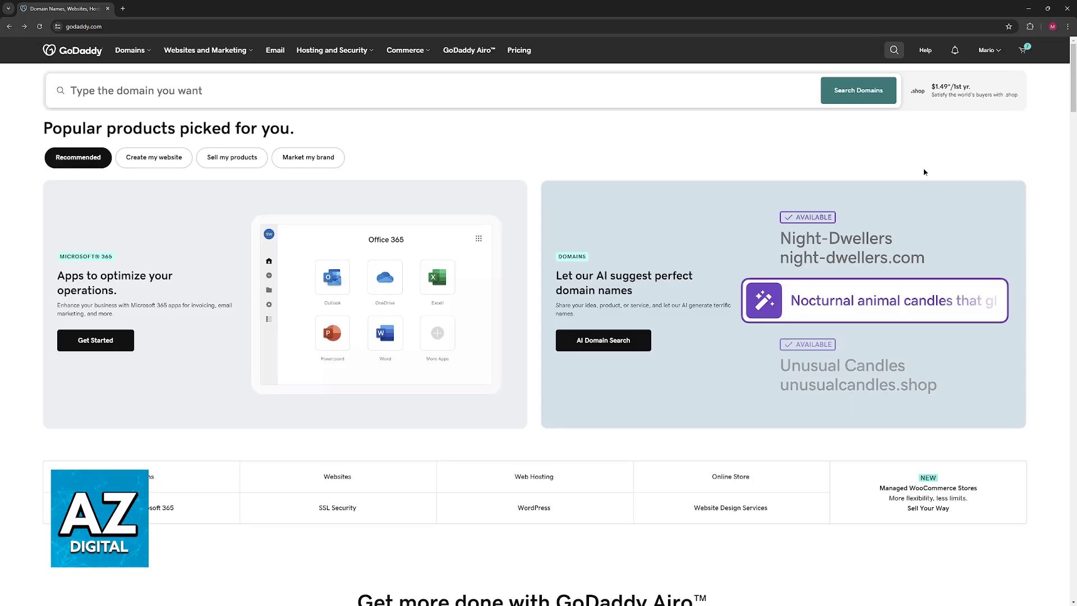
{"action": "scroll", "coordinate": [924, 172], "scroll_direction": "down", "scroll_amount": 4}
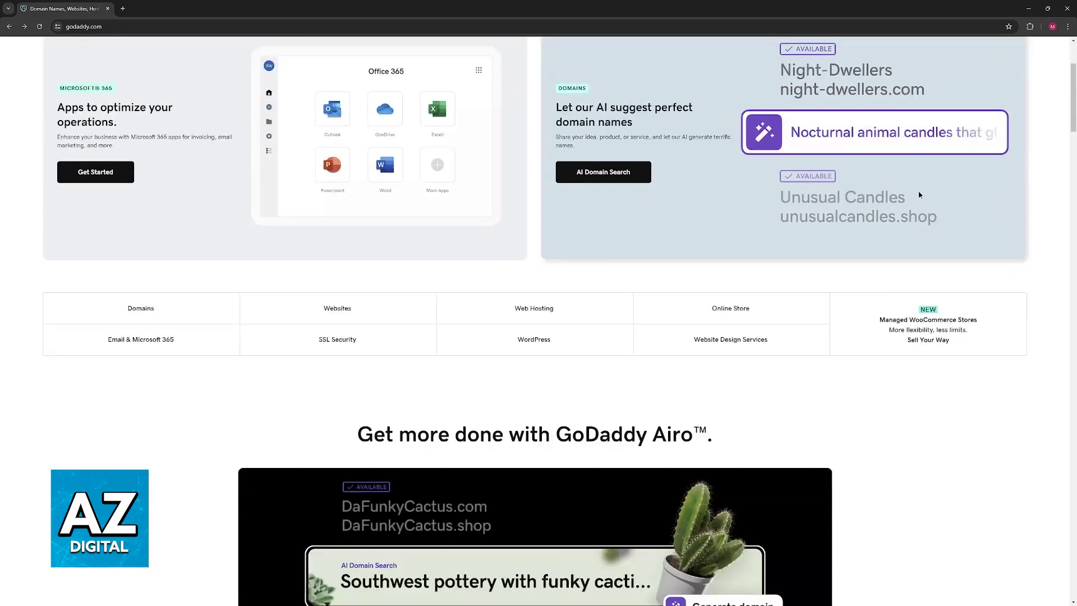
{"action": "scroll", "coordinate": [918, 194], "scroll_direction": "down", "scroll_amount": 4}
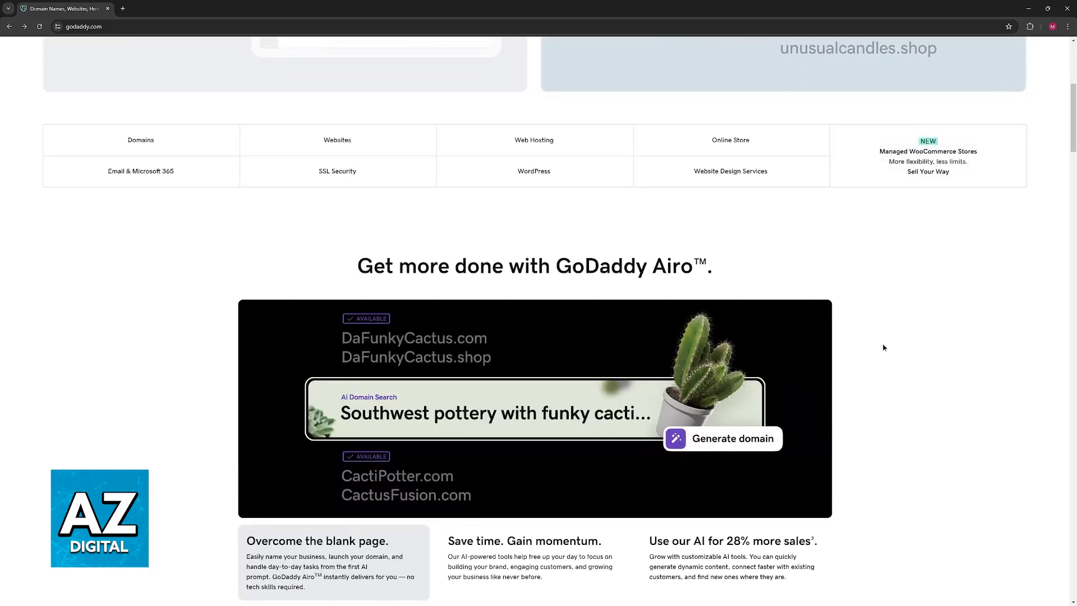
{"action": "scroll", "coordinate": [905, 361], "scroll_direction": "up", "scroll_amount": 1}
{"action": "scroll", "coordinate": [926, 392], "scroll_direction": "up", "scroll_amount": 3}
{"action": "scroll", "coordinate": [926, 392], "scroll_direction": "up", "scroll_amount": 3}
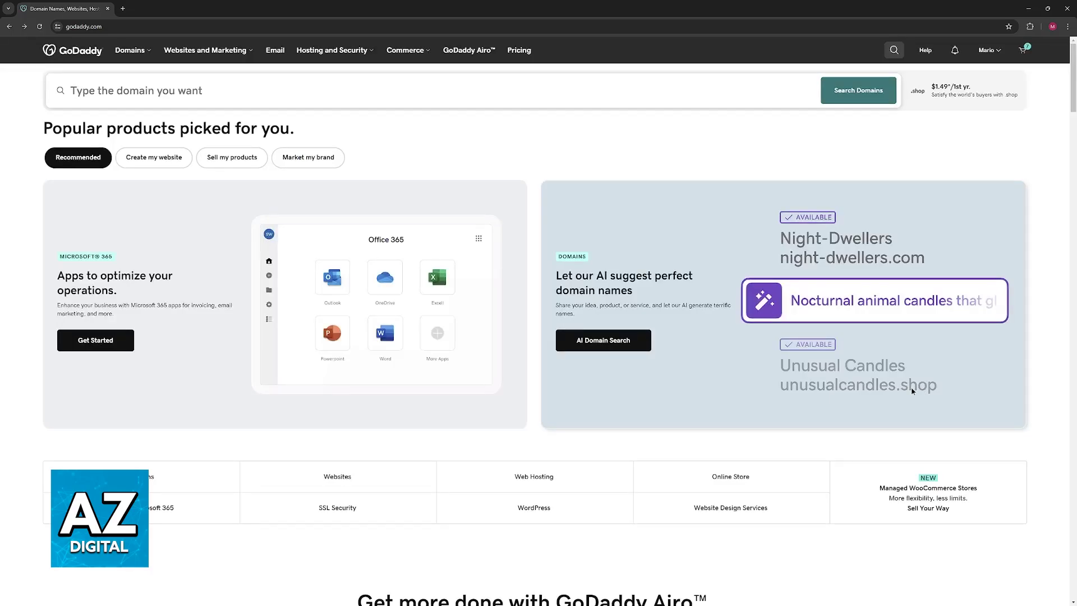
Go to My Products from the account menu to see the SM Store website and Domains
{"action": "left_click", "coordinate": [987, 50]}
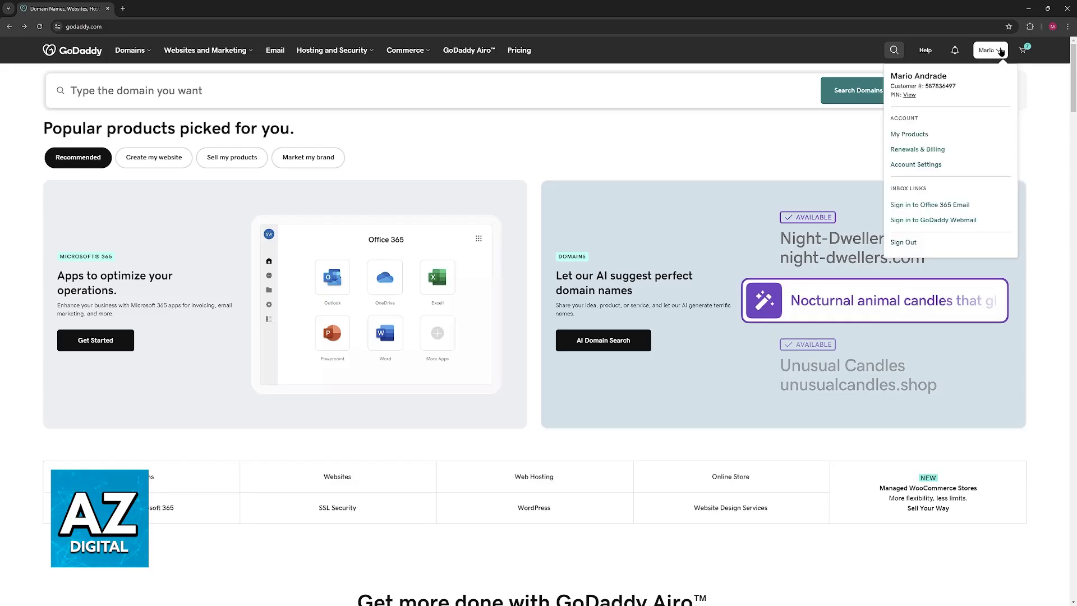
{"action": "left_click", "coordinate": [910, 134]}
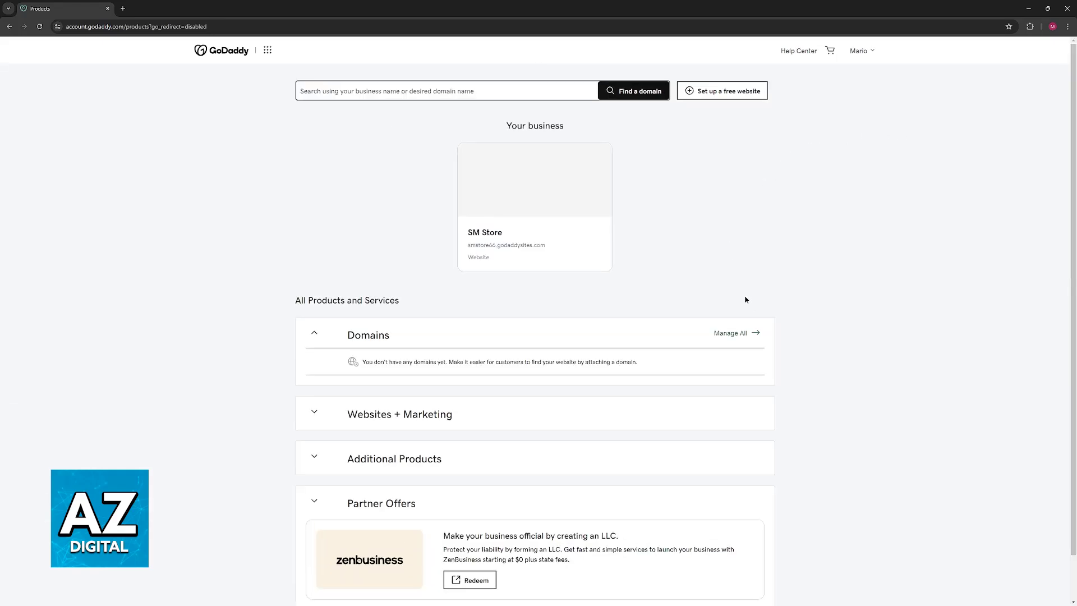
Use Manage All in the Domains section to reach the Domain Portfolio
{"action": "left_click", "coordinate": [736, 335]}
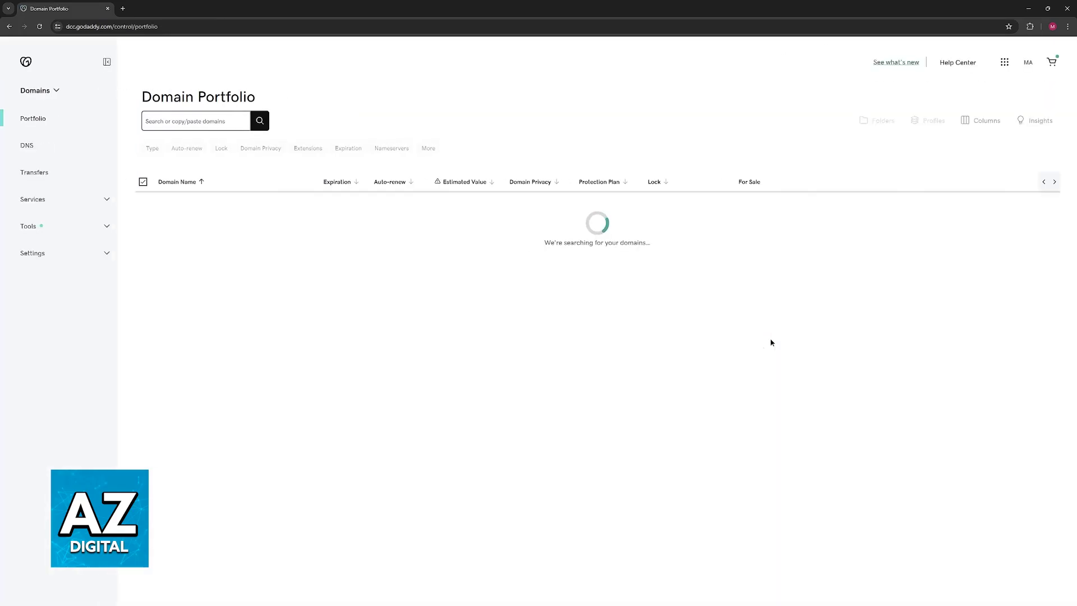